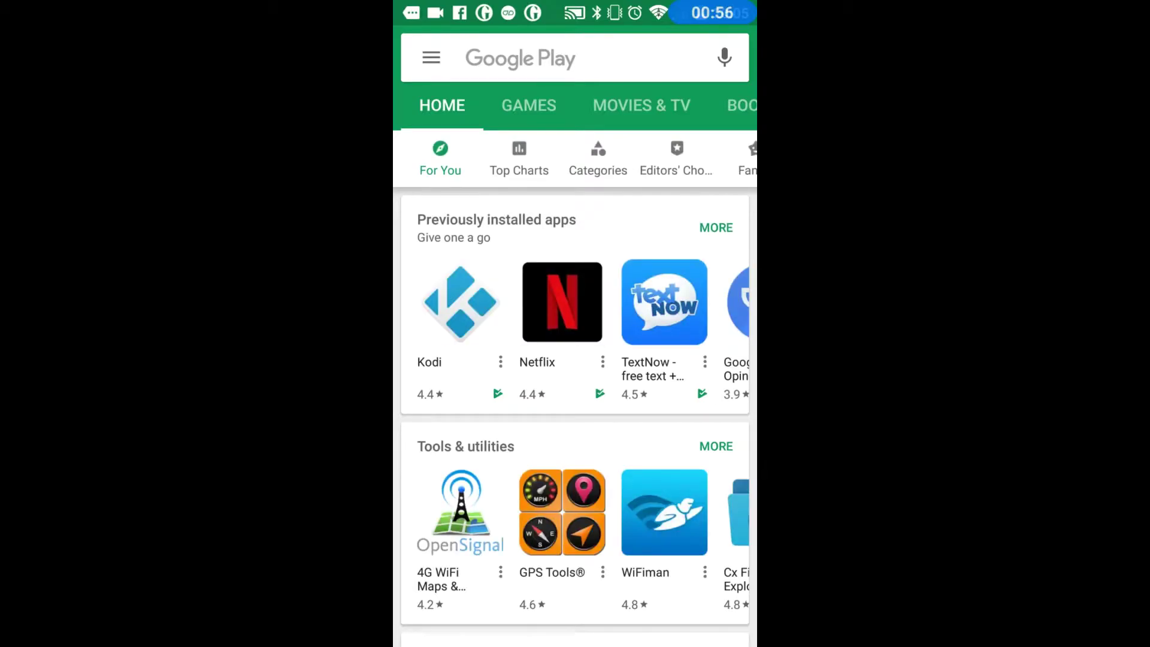
# Search Google Play for 'spm', open SPMC, install it and accept its permissions.
pyautogui.click(540, 58)
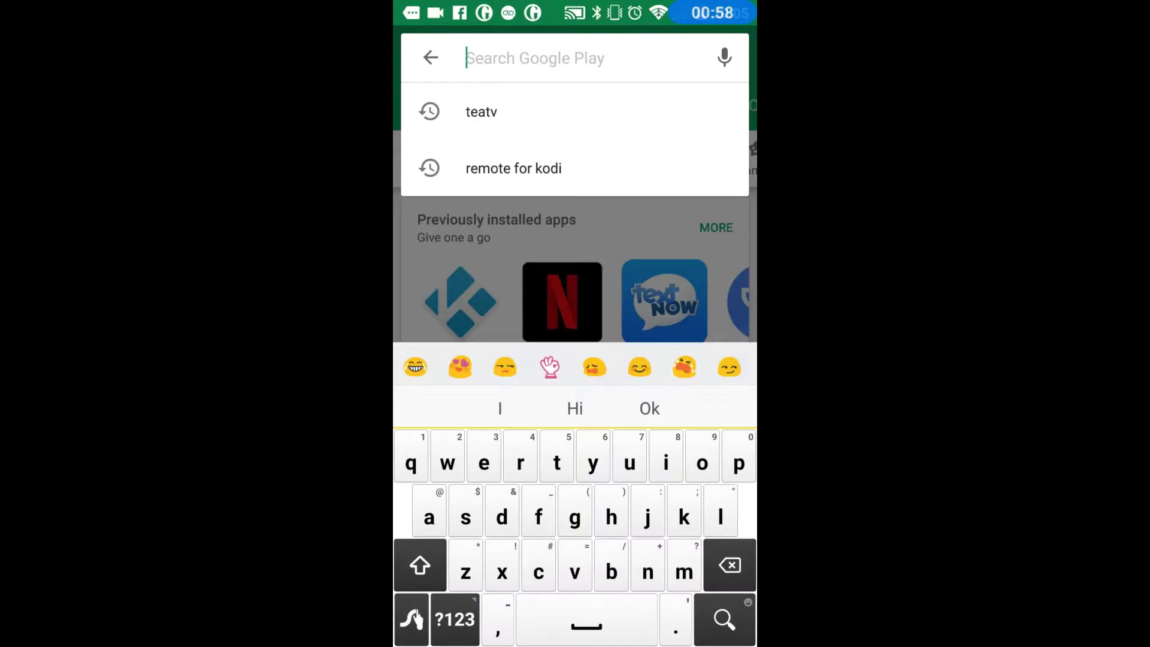
pyautogui.write('s')
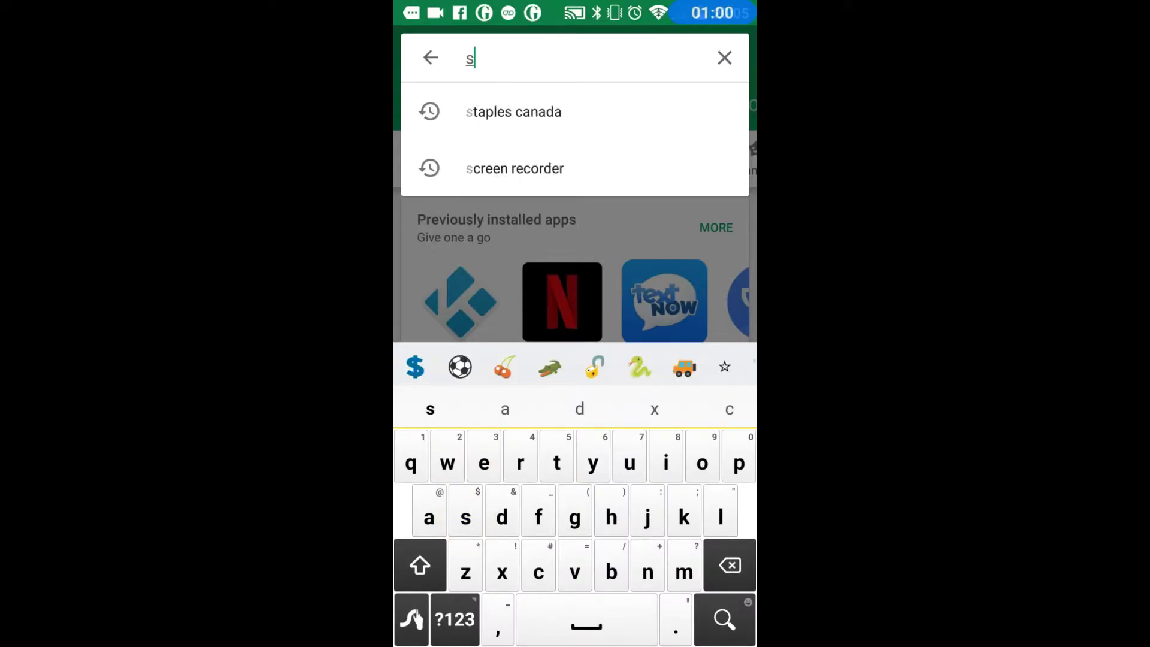
pyautogui.click(739, 462)
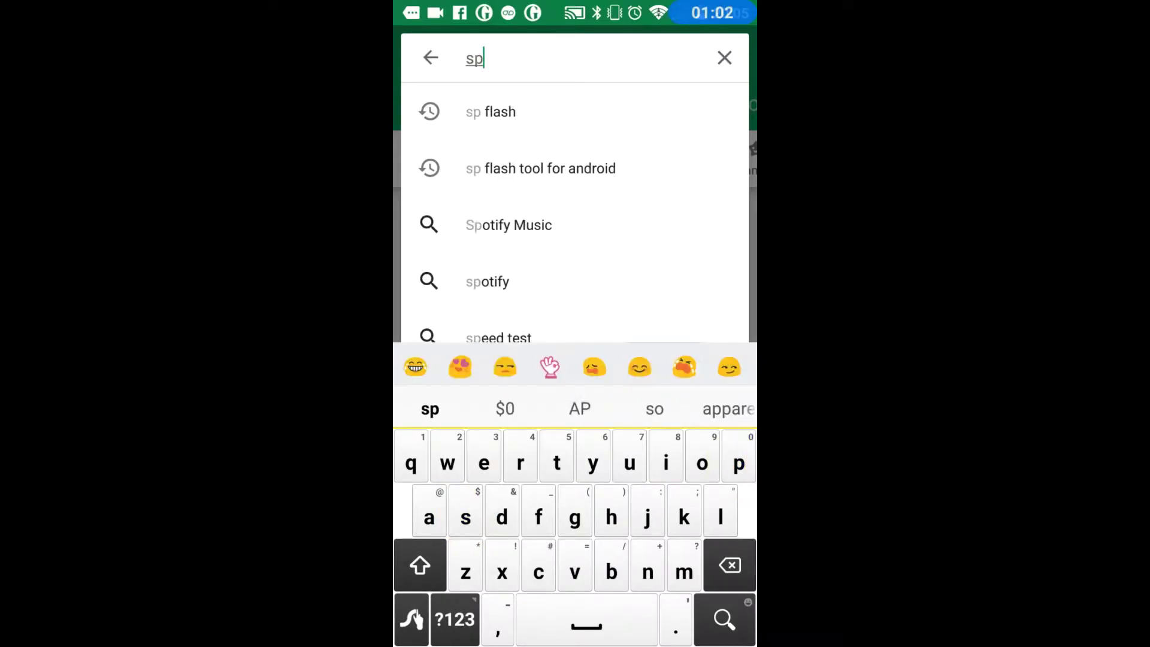
pyautogui.click(684, 572)
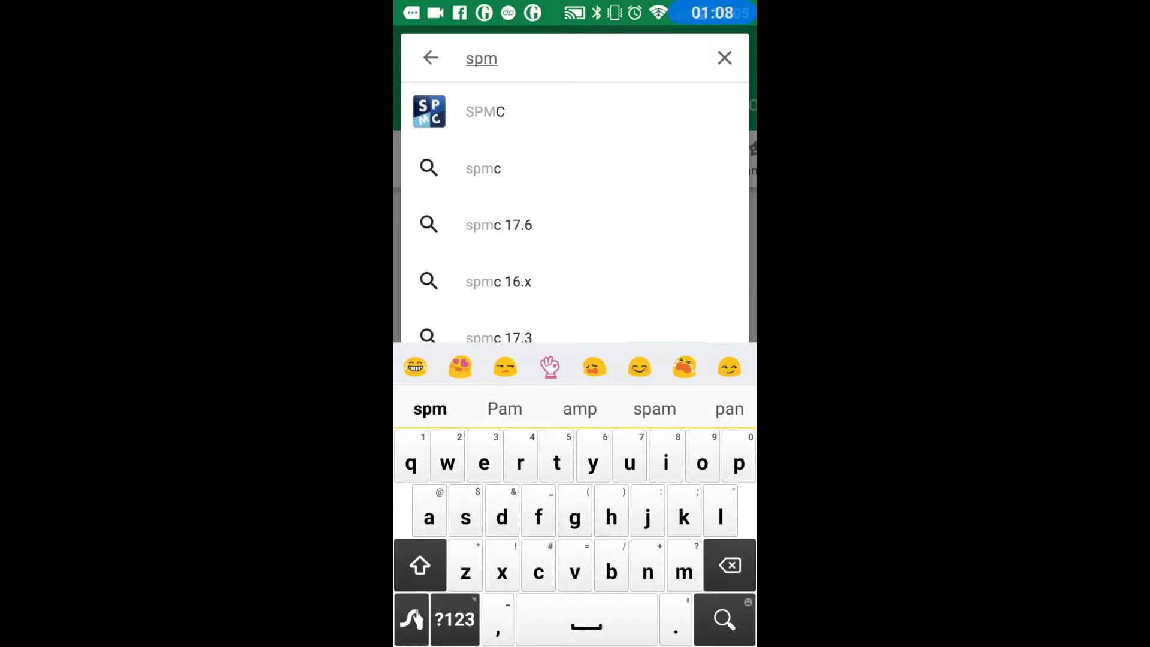
pyautogui.click(485, 112)
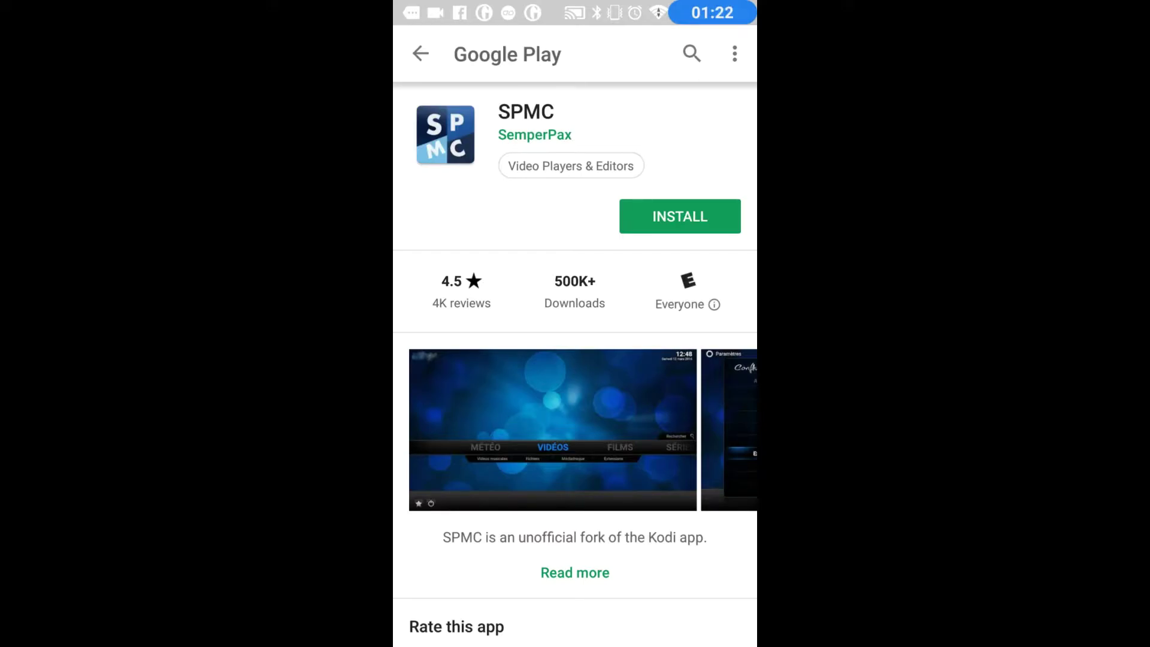
pyautogui.click(680, 217)
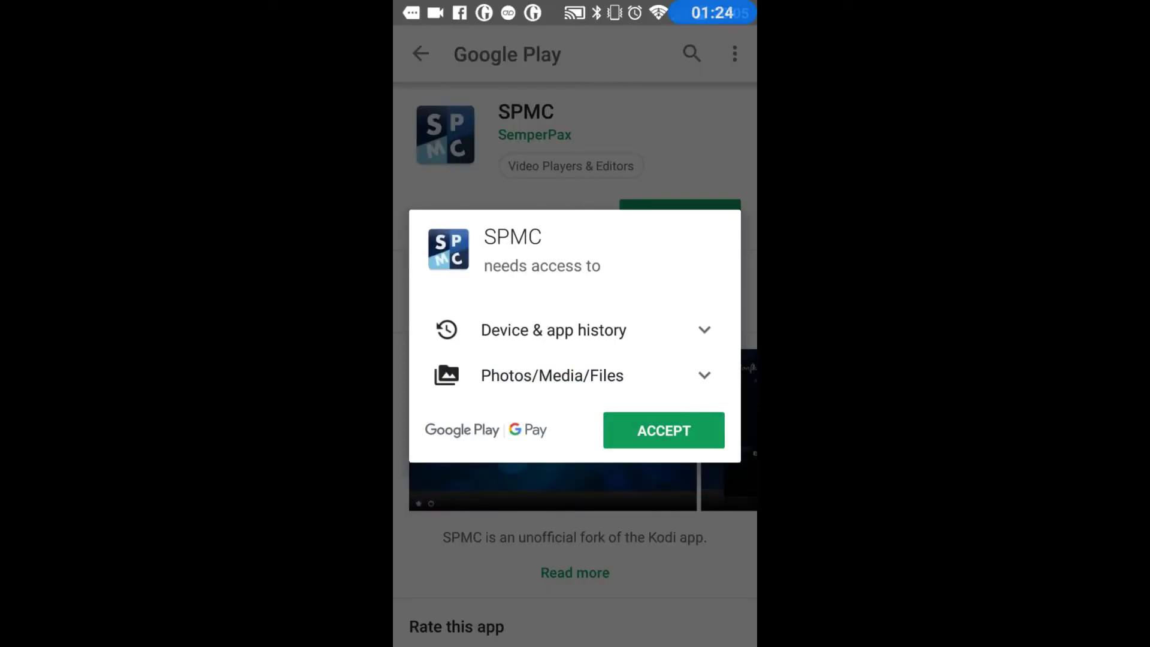
pyautogui.click(663, 430)
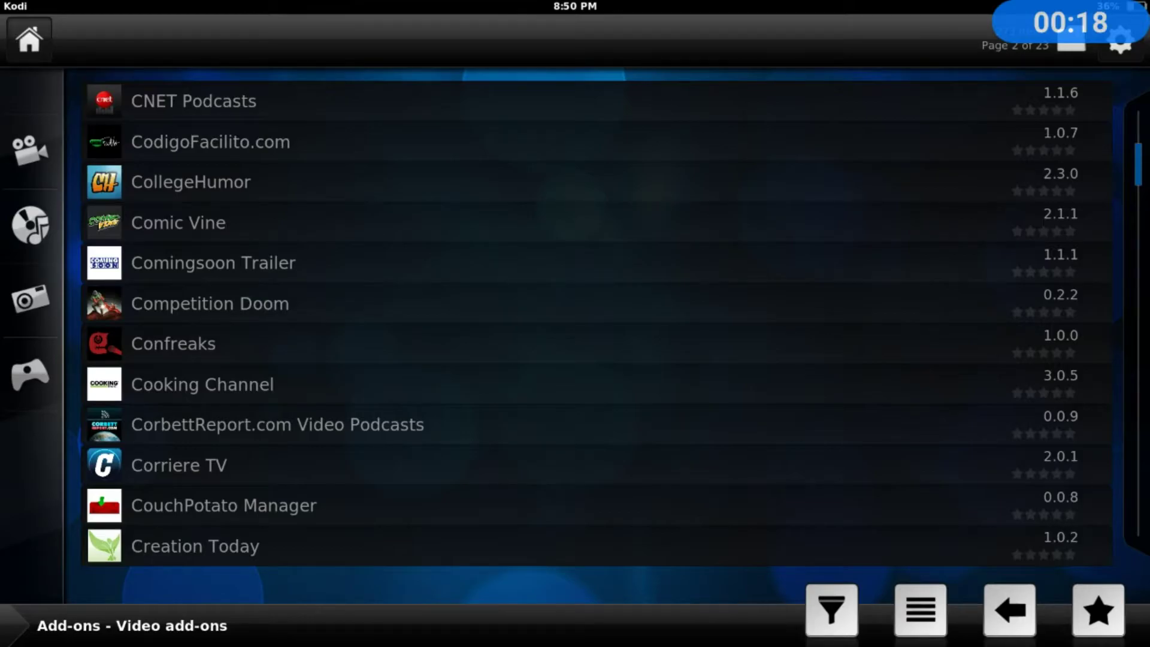
# Go back to the Videos - Add-ons list and open Canadian Broadcasting Corp (CBC).
pyautogui.press('Down')
pyautogui.press('Down')
pyautogui.press('Down')
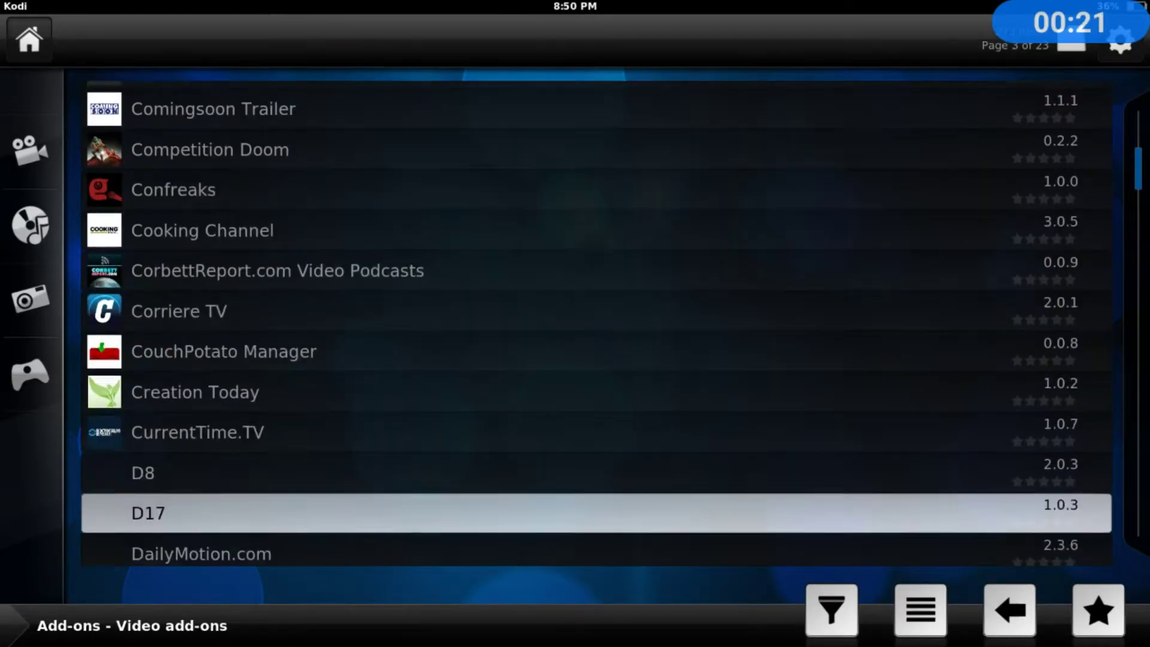
pyautogui.press('Down')
pyautogui.press('Down')
pyautogui.press('Down')
pyautogui.press('Down')
pyautogui.scroll(-2, 582, 324)
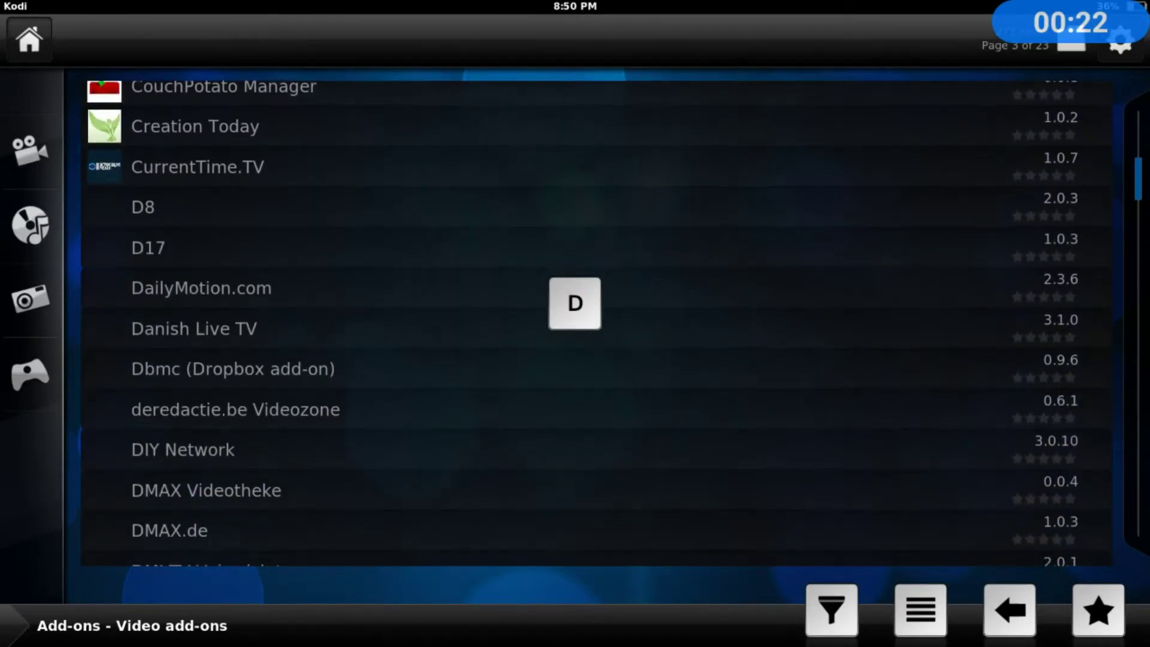
pyautogui.click(359, 271)
pyautogui.scroll(5, 582, 323)
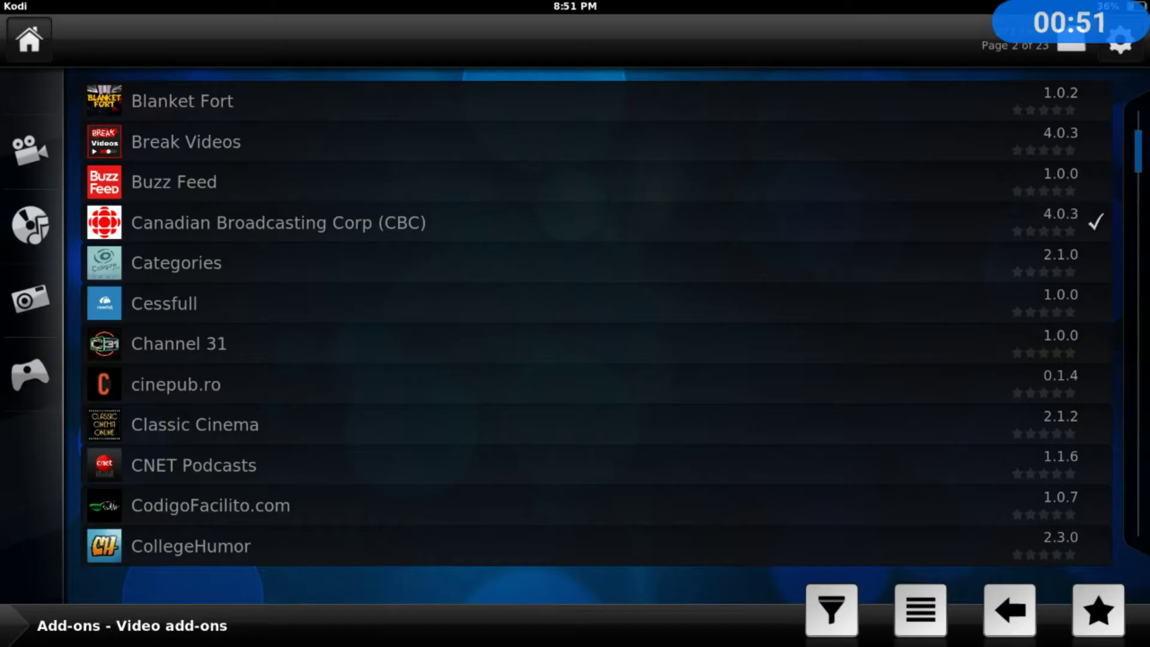
pyautogui.click(1011, 611)
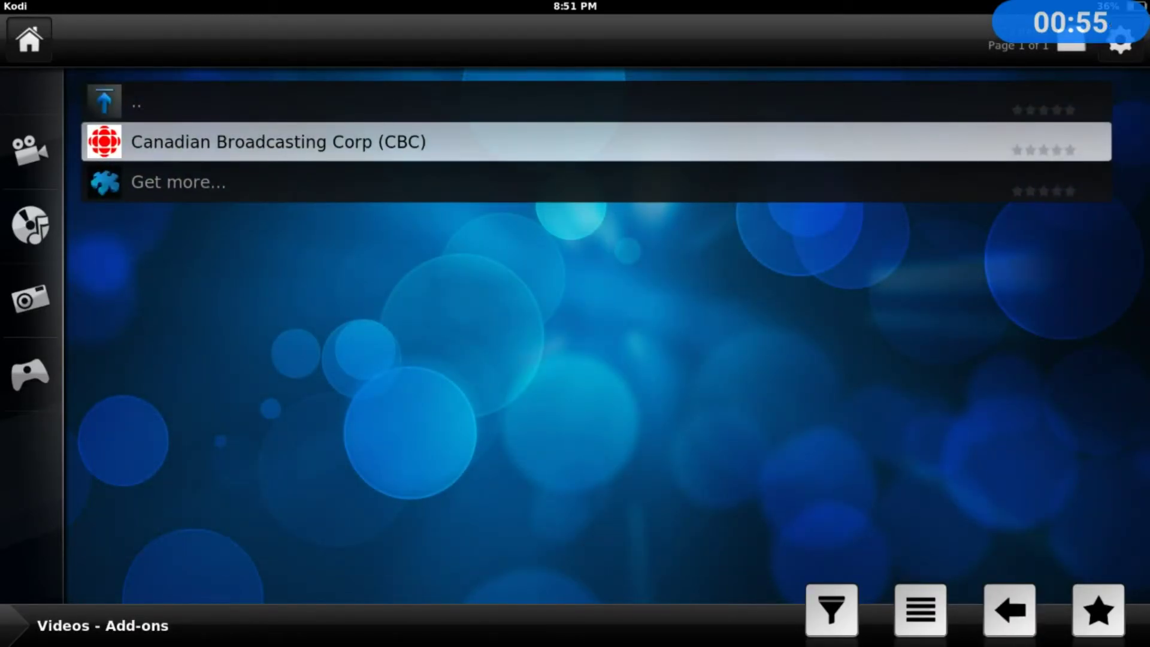
pyautogui.press('BackSpace')
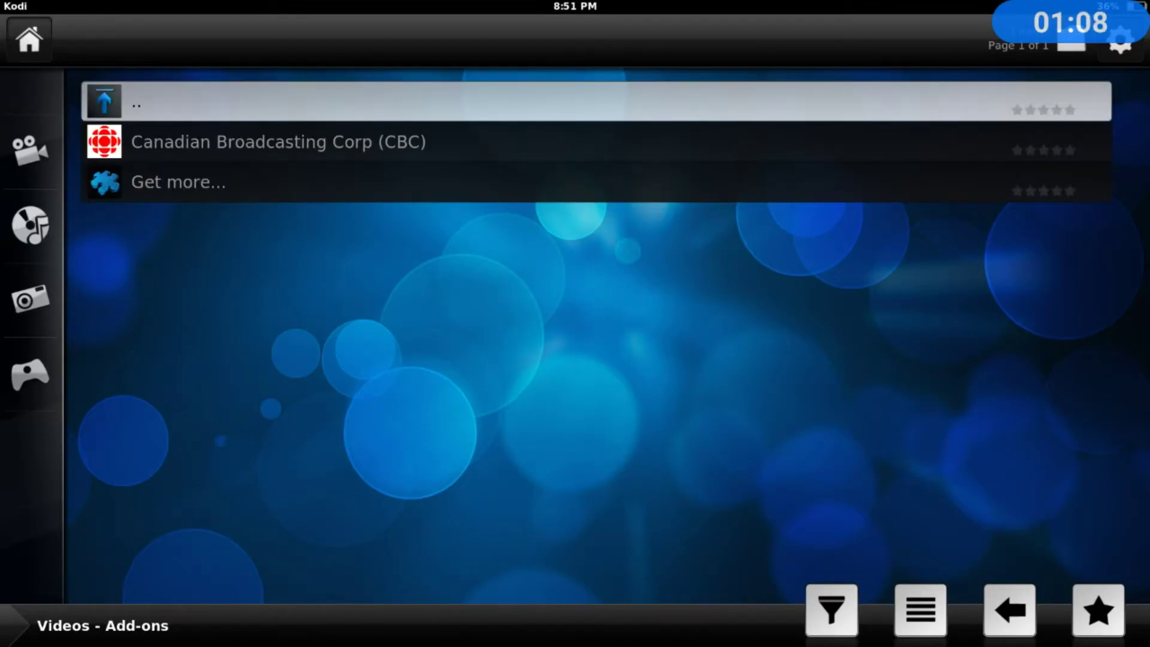
pyautogui.press('Down')
pyautogui.press('Return')
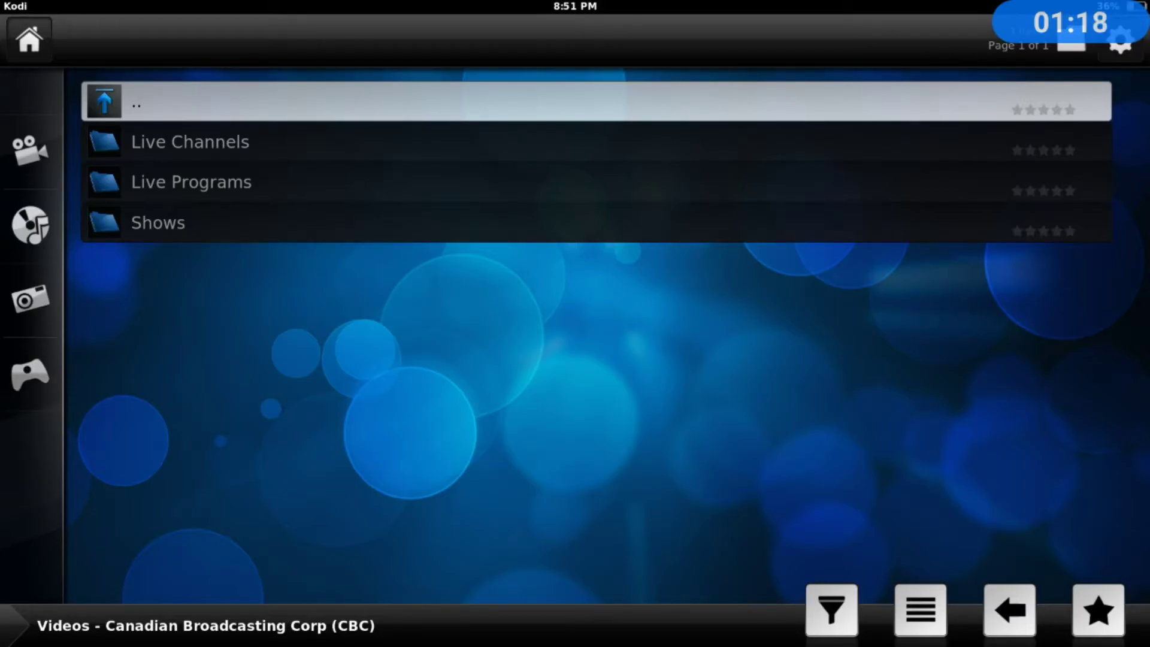
# Open CBC's Live Channels folder and play CBLT Toronto.
pyautogui.press('Down')
pyautogui.press('Return')
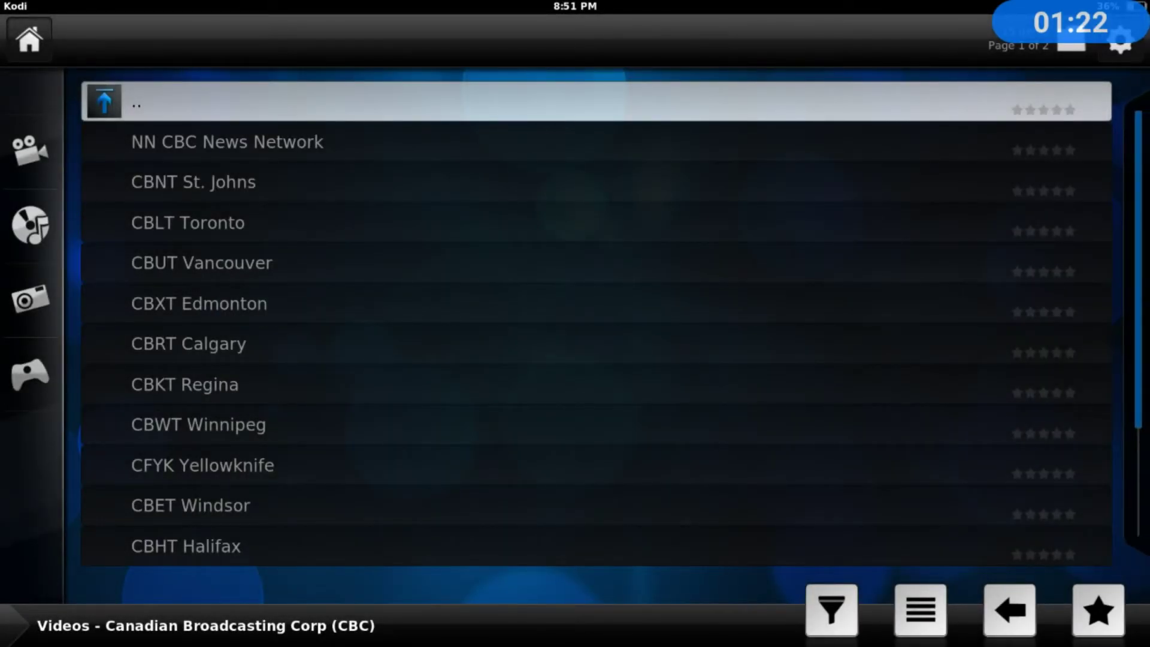
pyautogui.press('Down')
pyautogui.press('Down')
pyautogui.press('Down')
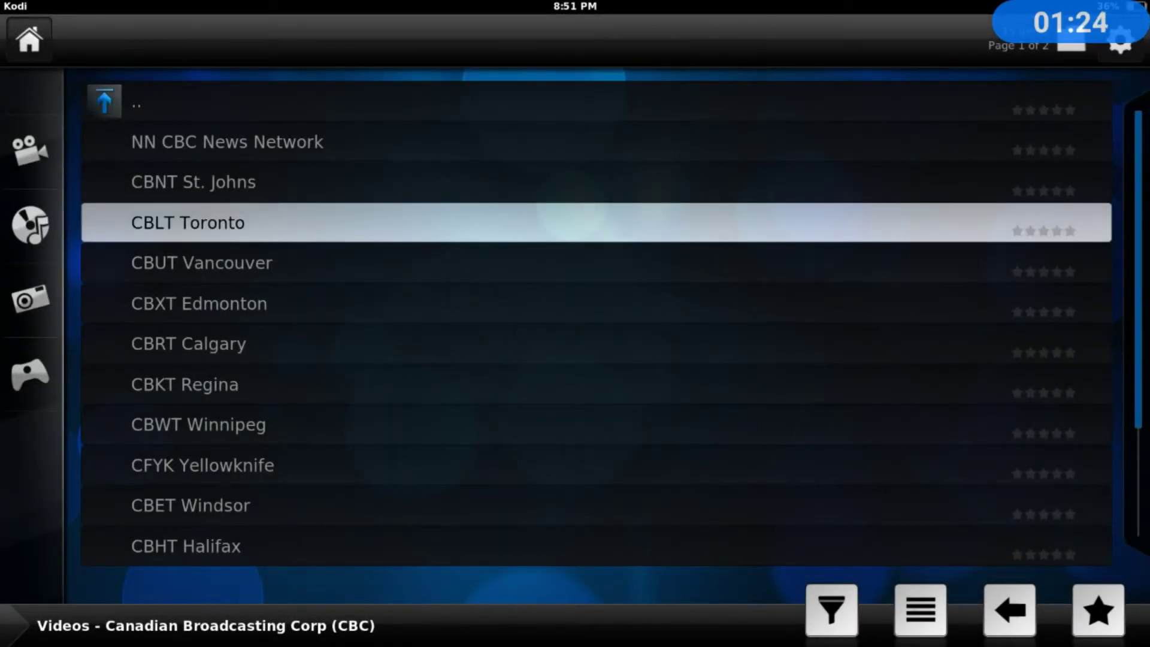
pyautogui.press('Return')
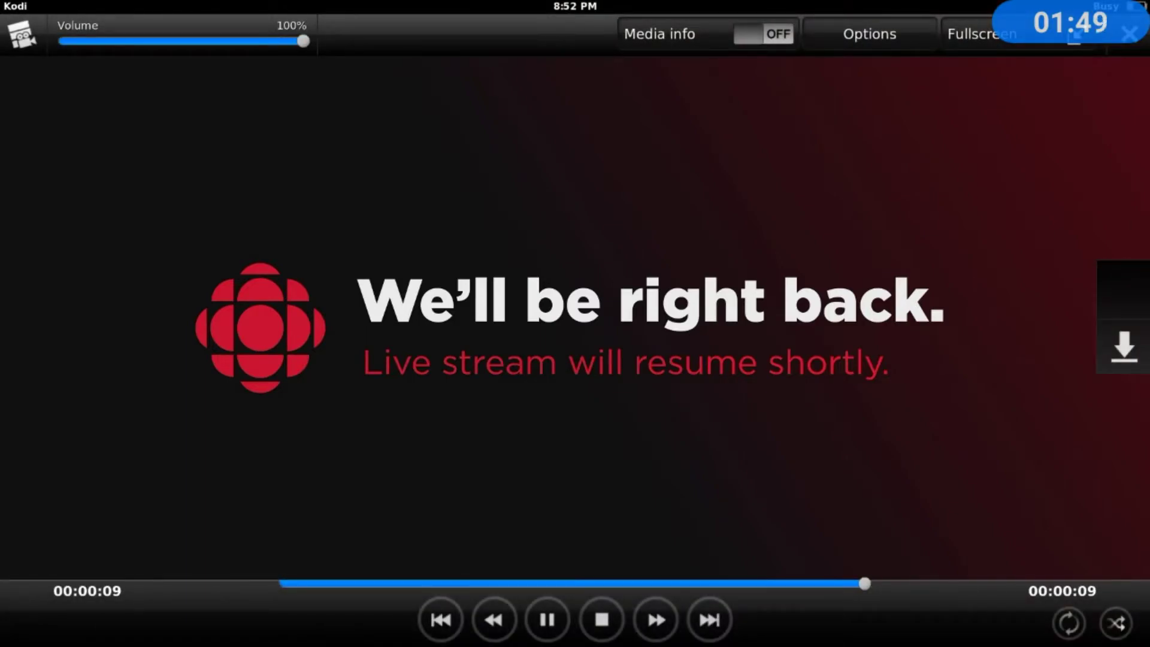
# Pause the Toronto stream and play CBMT Montreal from the channel list.
pyautogui.press('space')
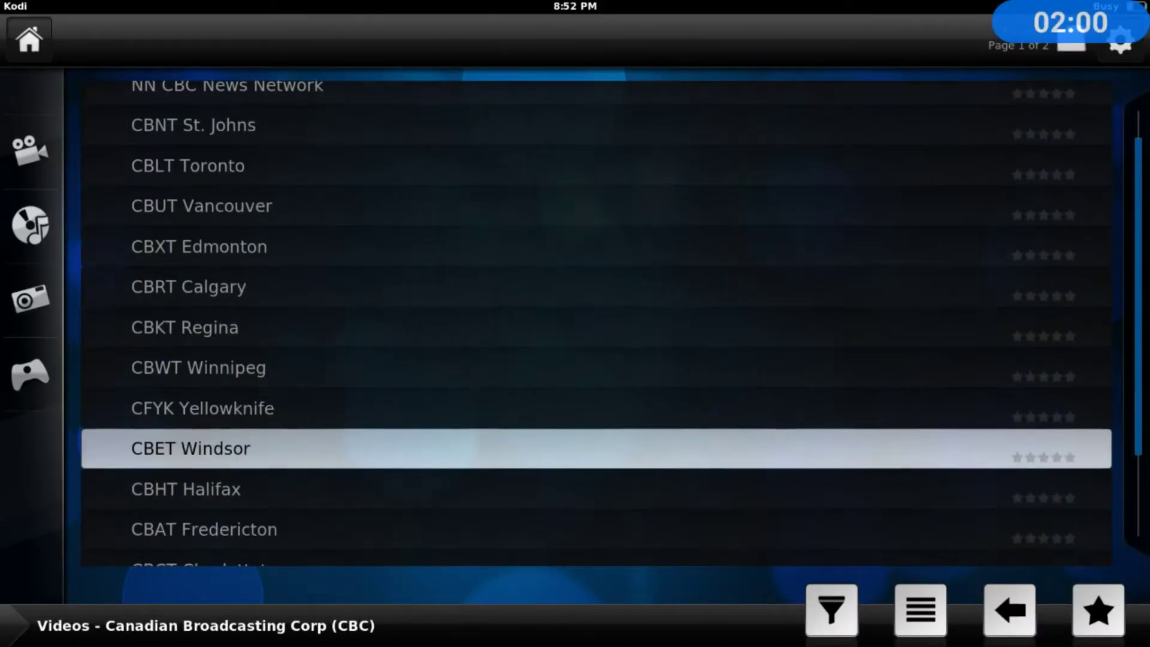
pyautogui.press('Down')
pyautogui.press('Down')
pyautogui.press('Down')
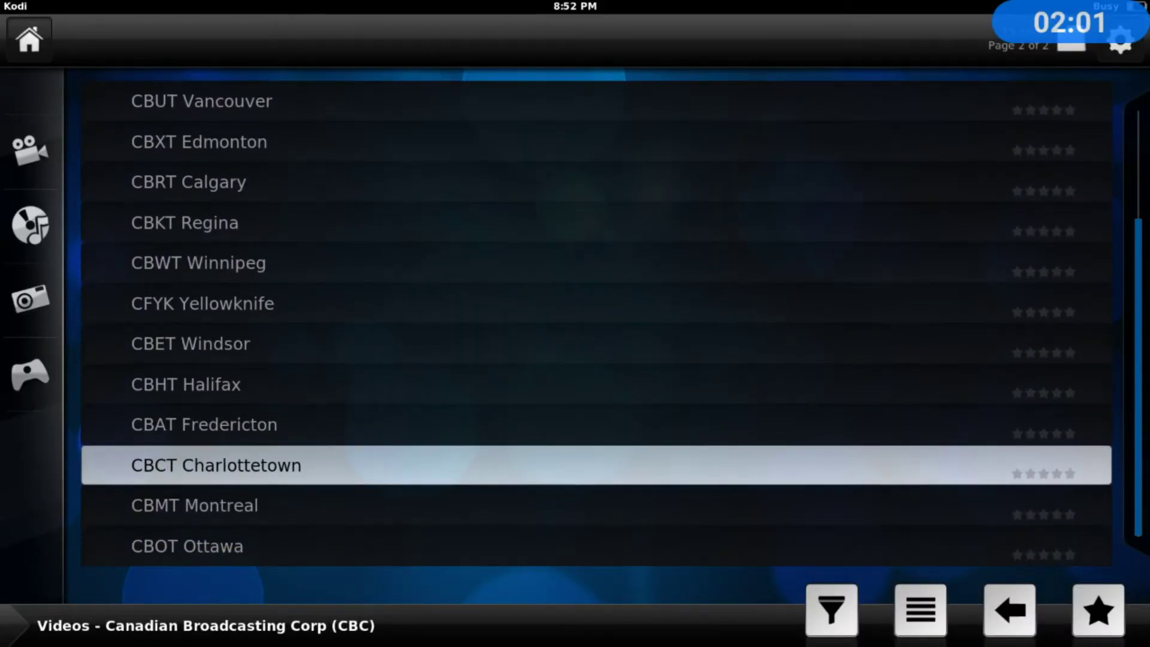
pyautogui.press('Return')
pyautogui.press('Down')
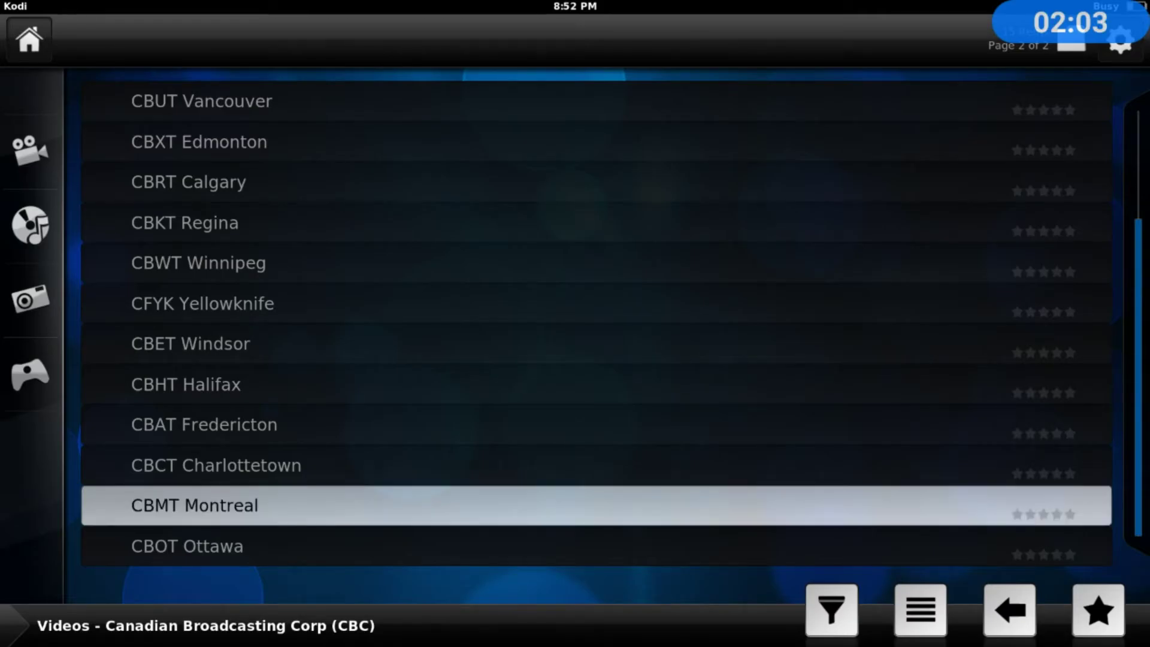
pyautogui.press('Return')
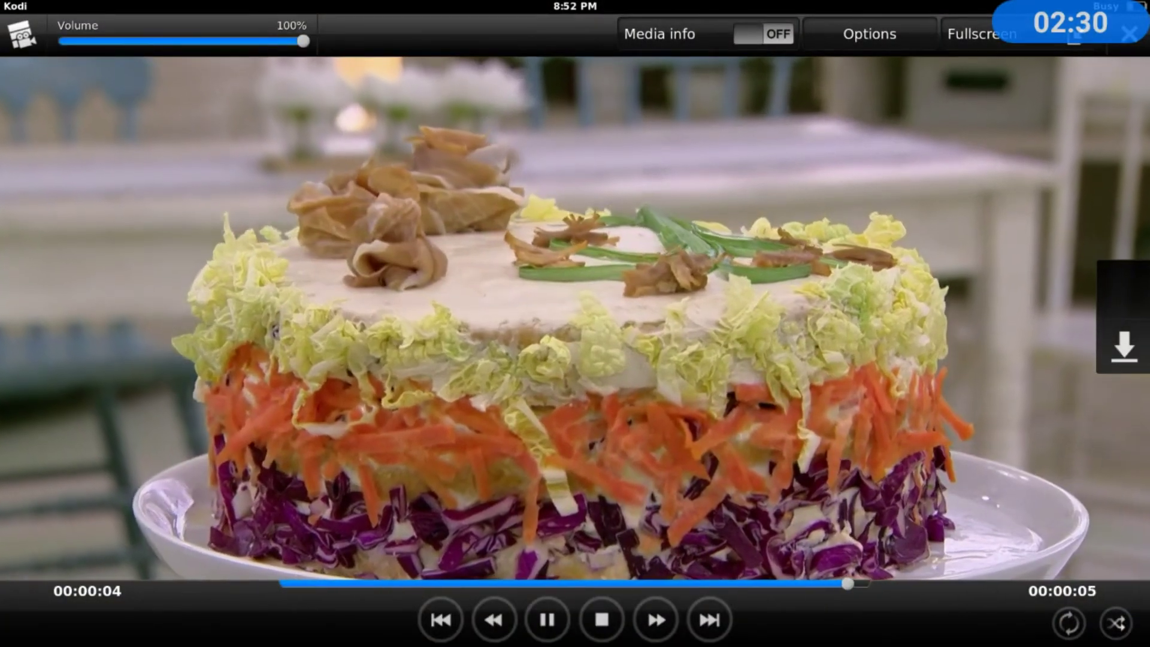
# Stop the Montreal stream and back out through the CBC folders and add-ons list.
pyautogui.click(603, 619)
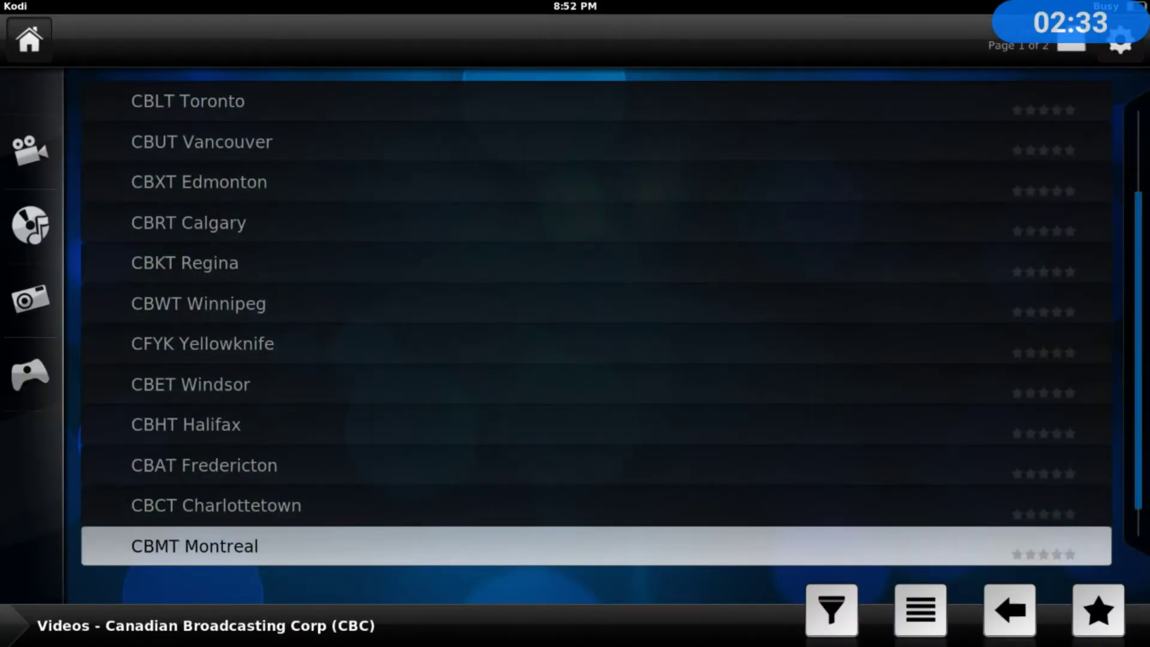
pyautogui.click(1010, 611)
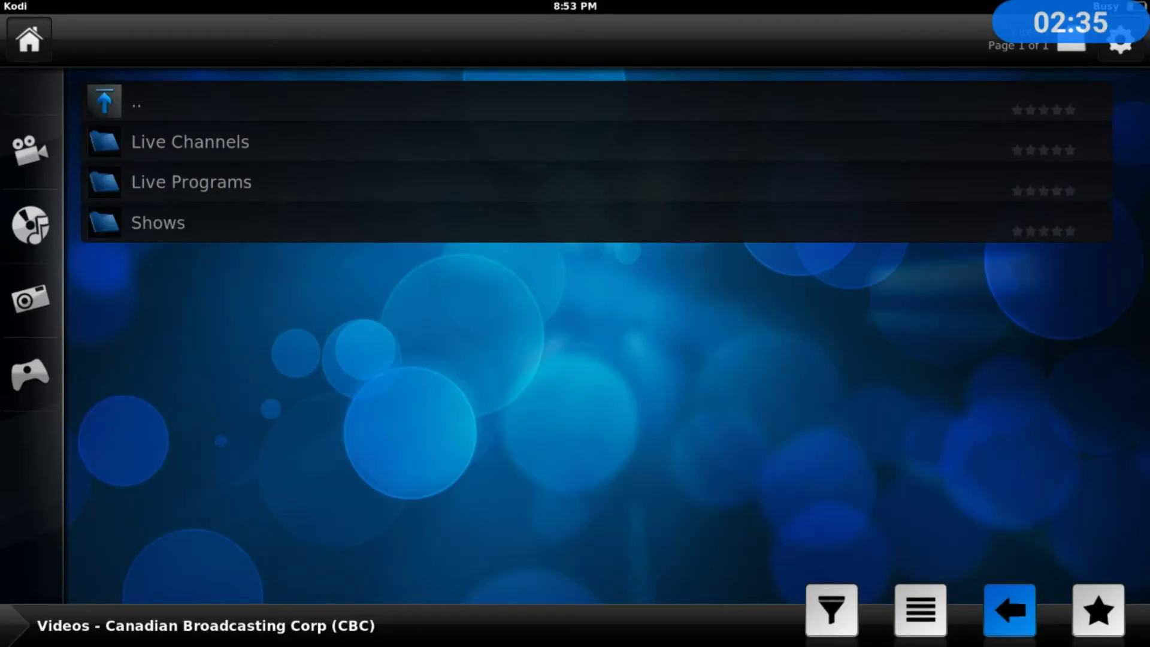
pyautogui.click(1009, 612)
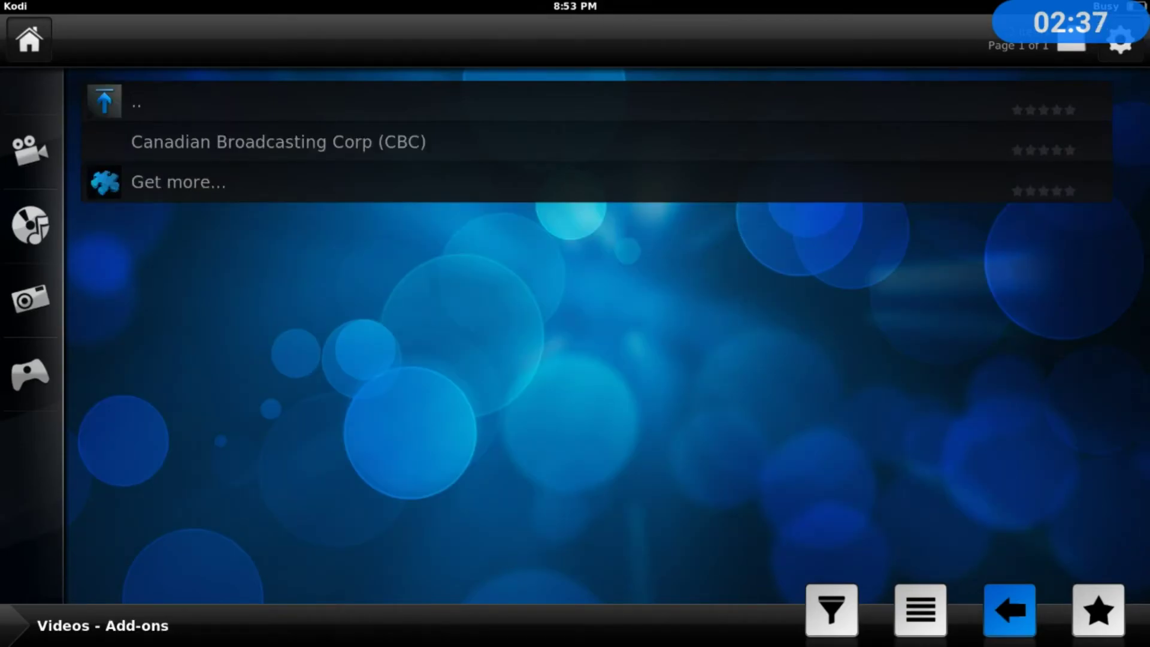
pyautogui.click(1011, 611)
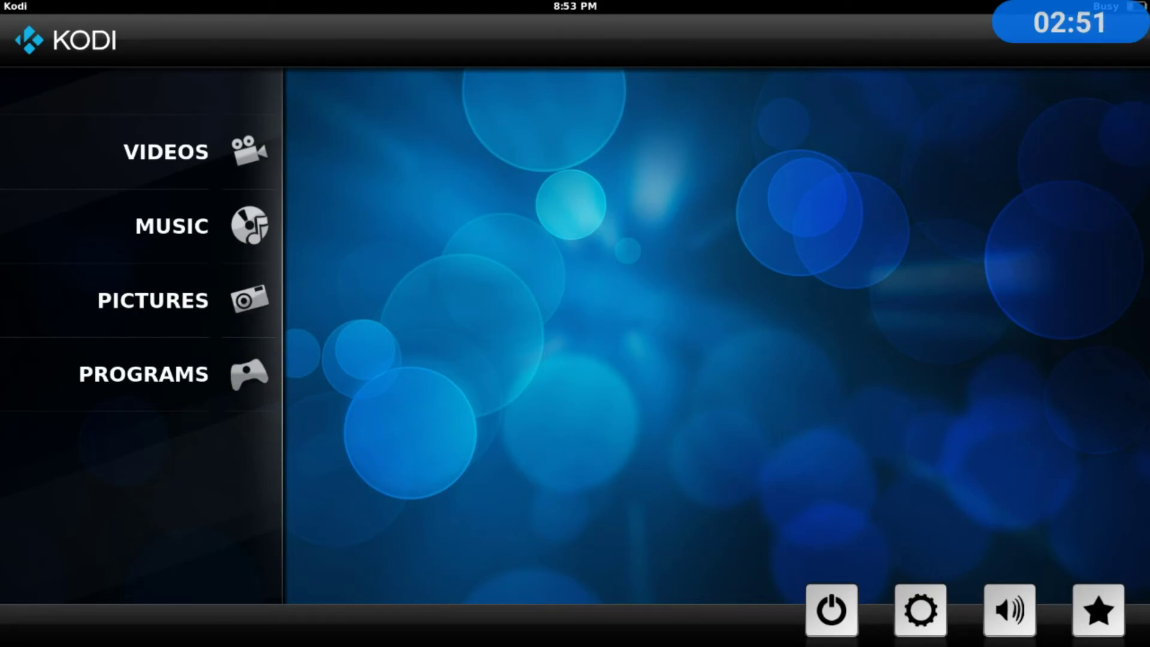
pyautogui.click(1009, 610)
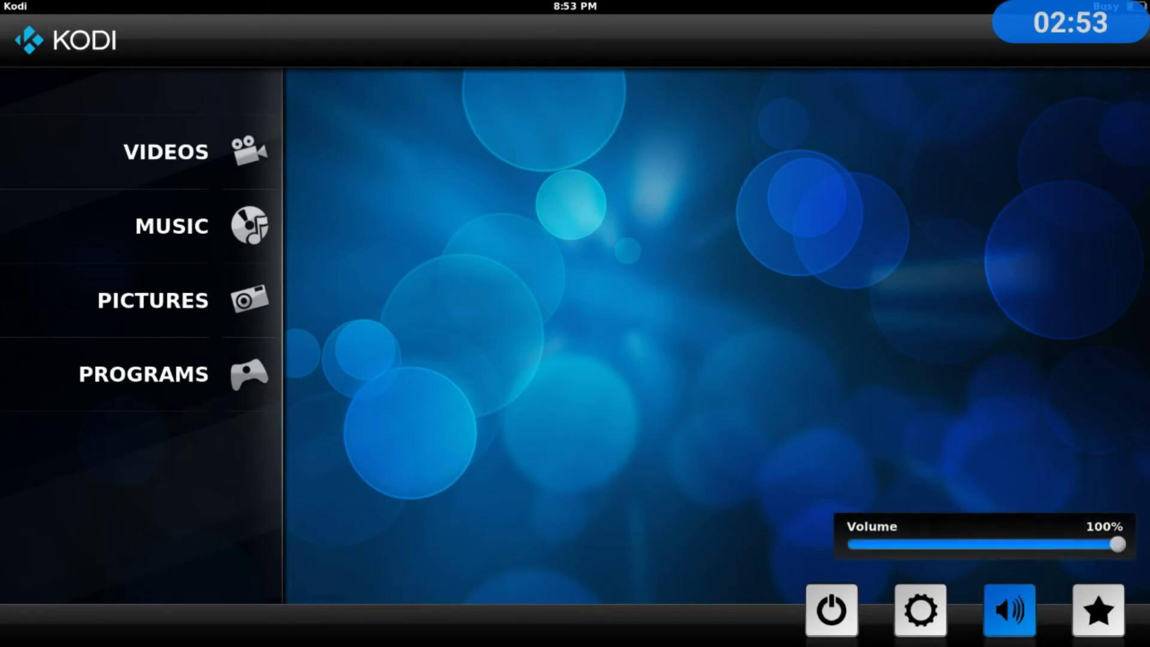